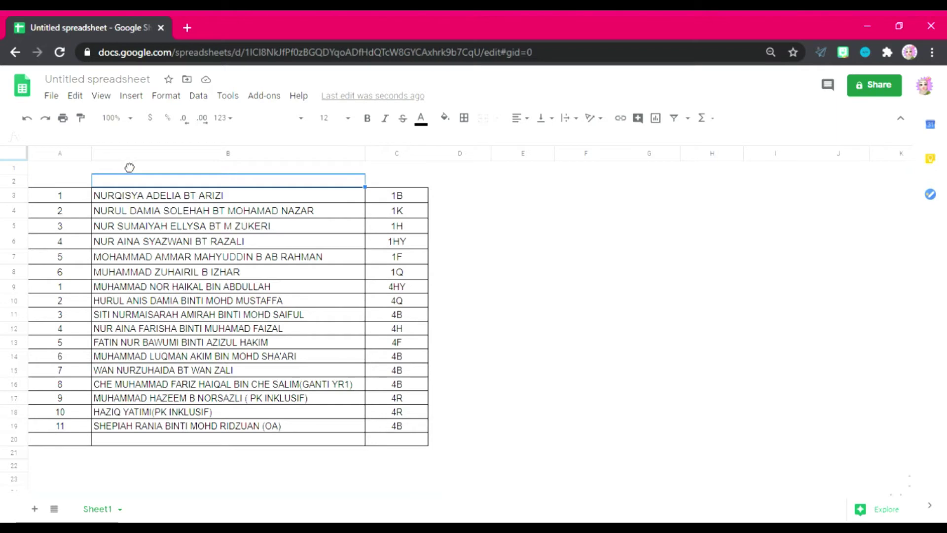
Step: Insert an empty column B before the student names and drag it much narrower
right_click(127, 165)
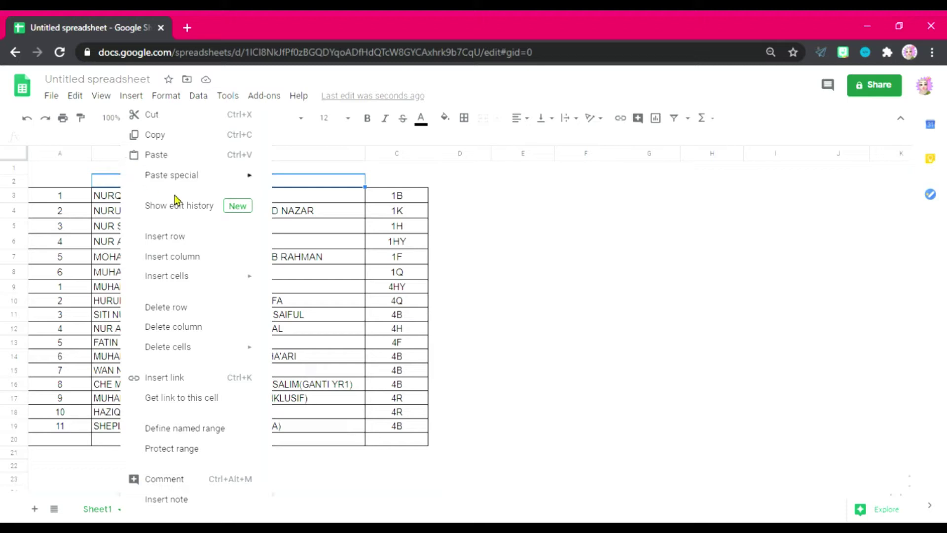
click(196, 257)
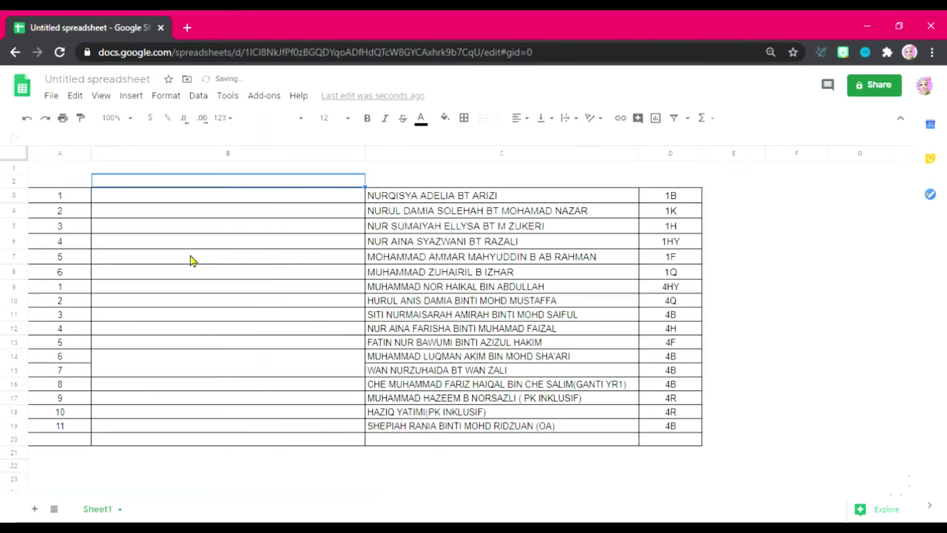
click(395, 184)
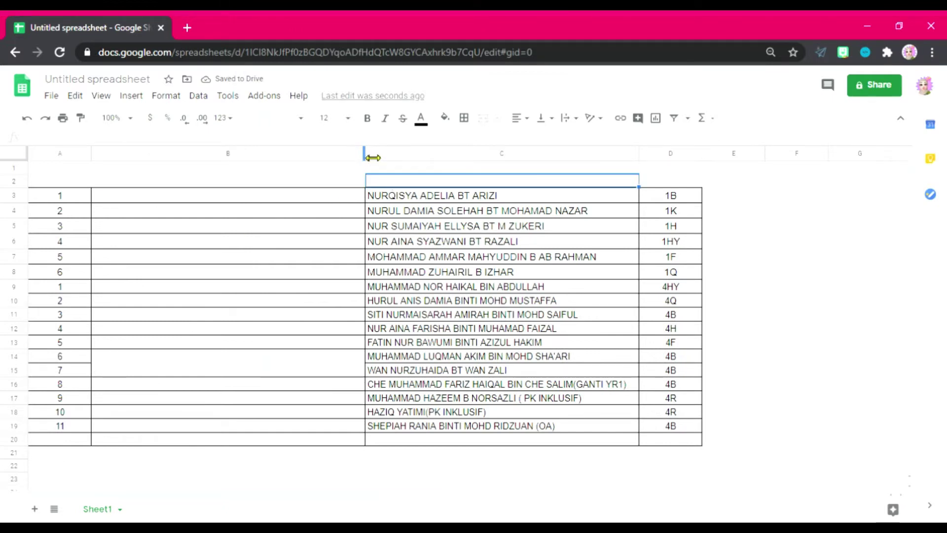
drag(373, 157, 199, 158)
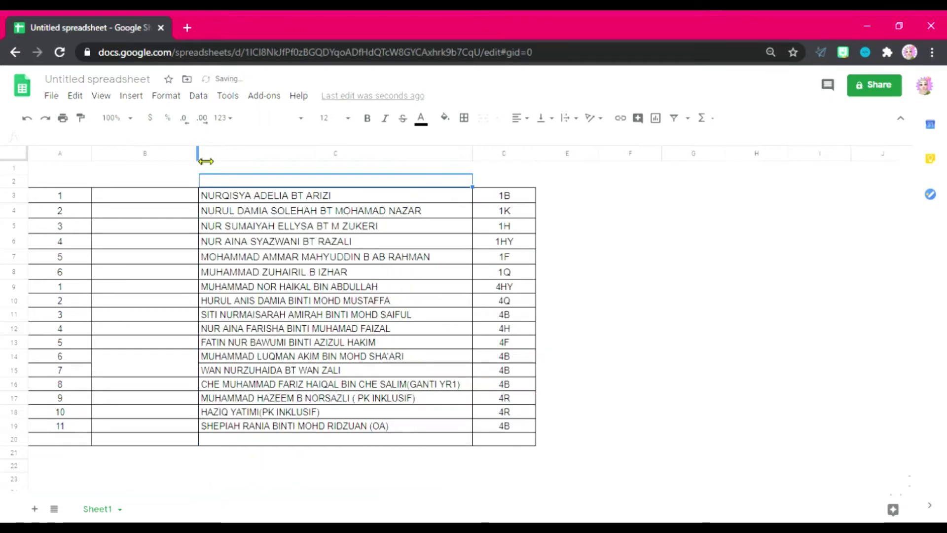
Step: Type the headings Kategori, Nama, Kelas and Hadir into cells B2 through E2
click(161, 184)
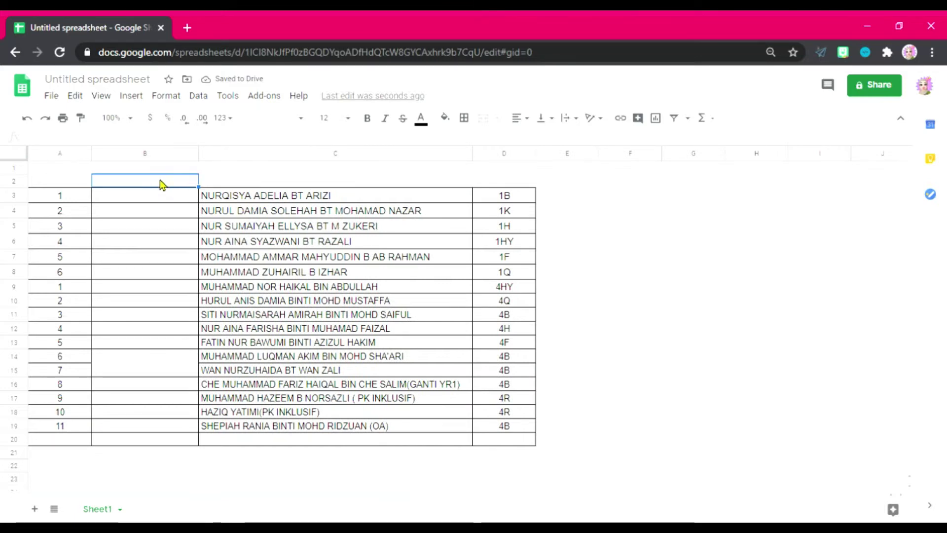
text(K)
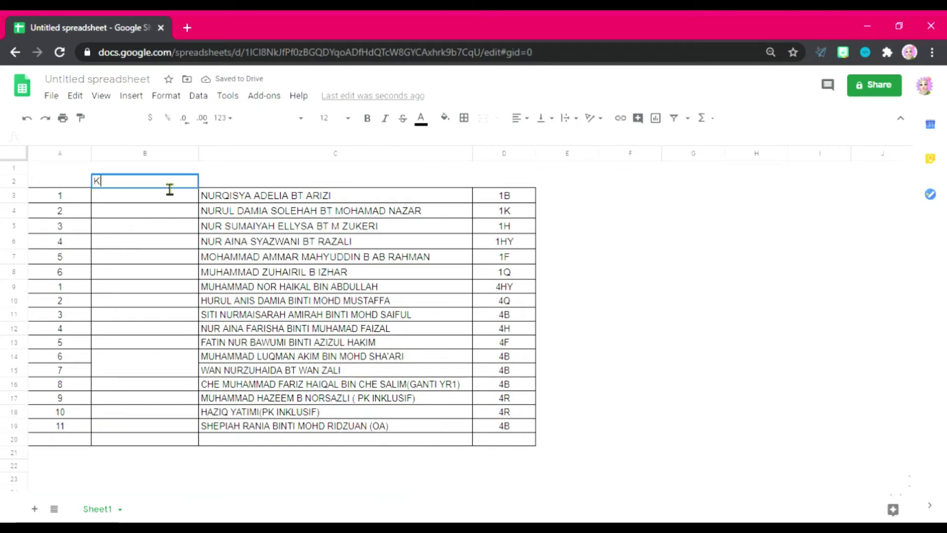
text(ategori)
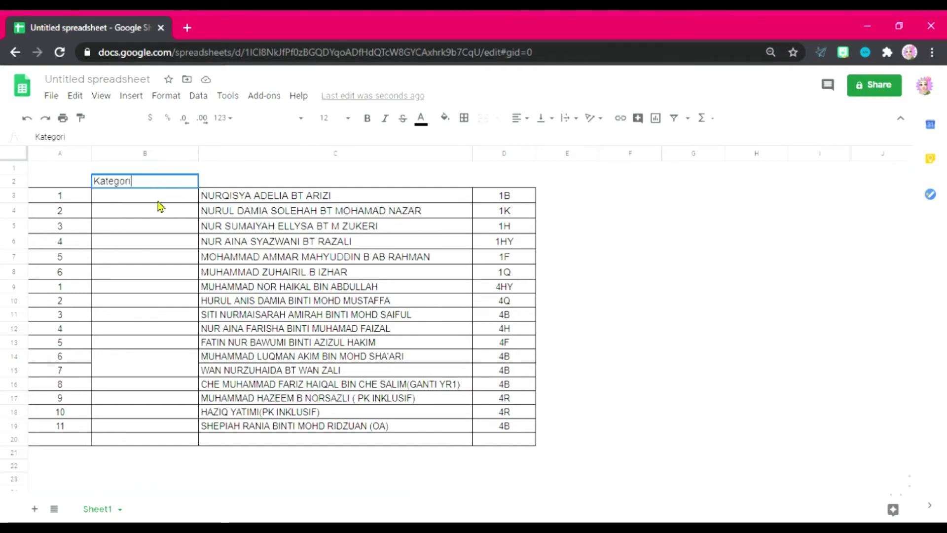
click(159, 207)
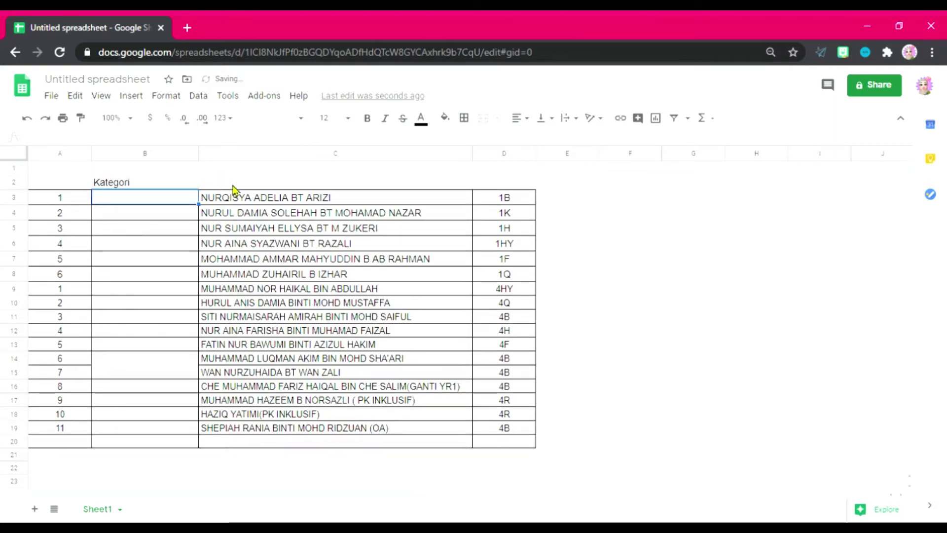
click(247, 183)
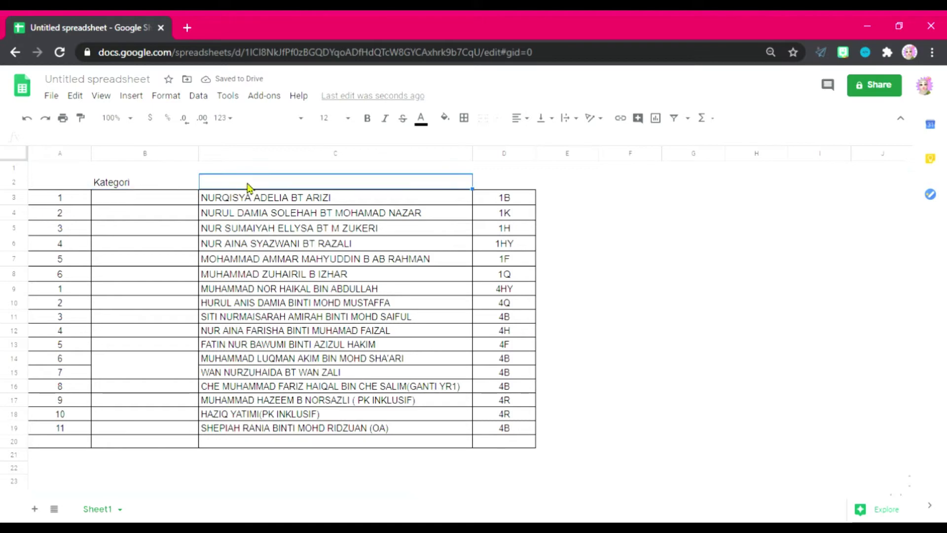
text(Nama)
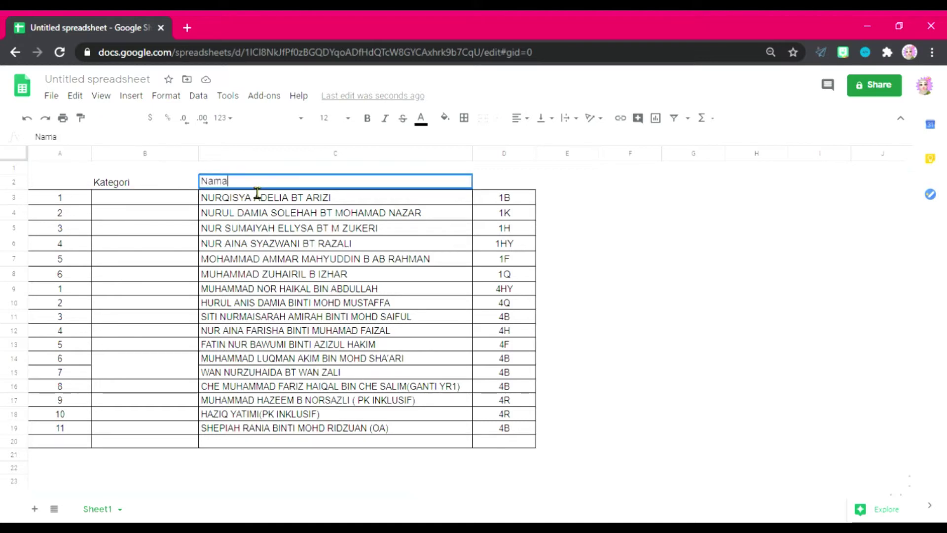
click(516, 182)
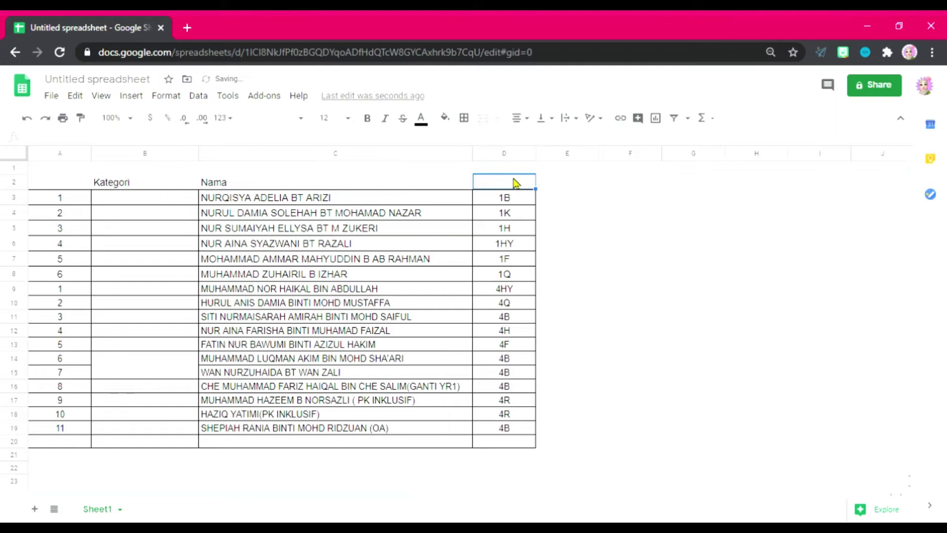
text(Kelas)
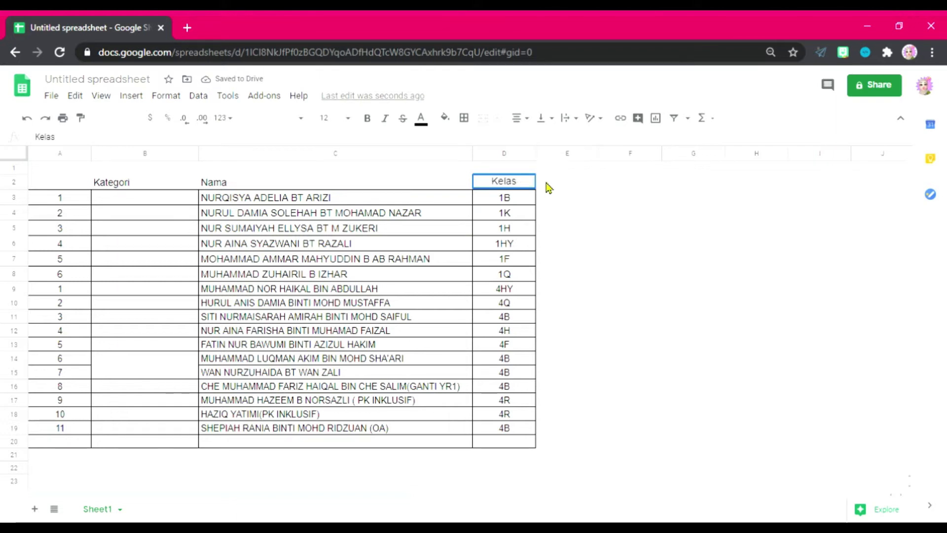
click(579, 189)
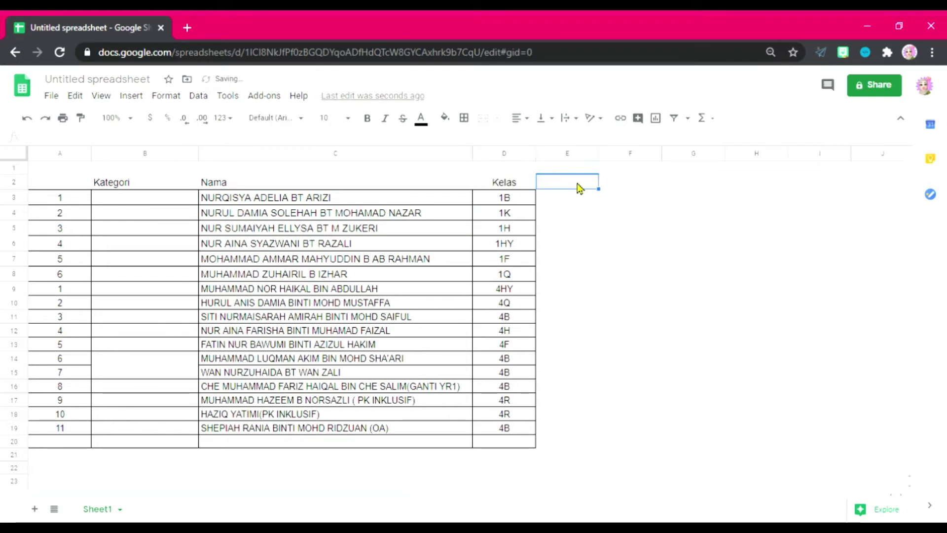
text(H)
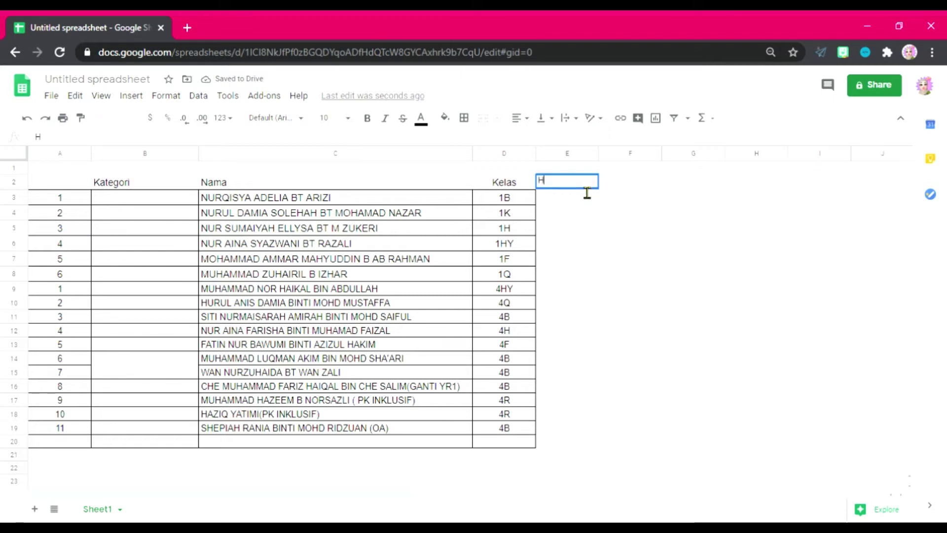
text(adir)
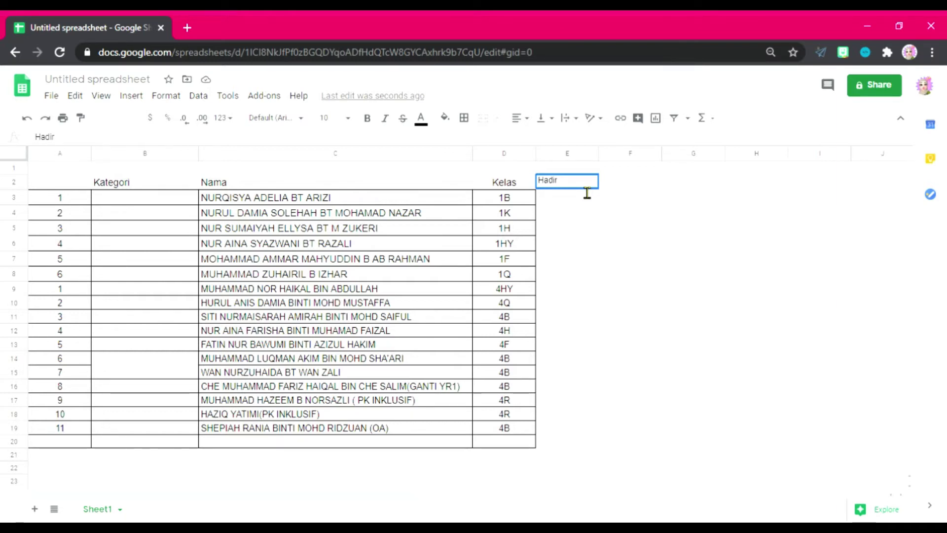
Step: Commit the Hadir heading and fill MURID RMT down column B from B7 to row 24
click(158, 198)
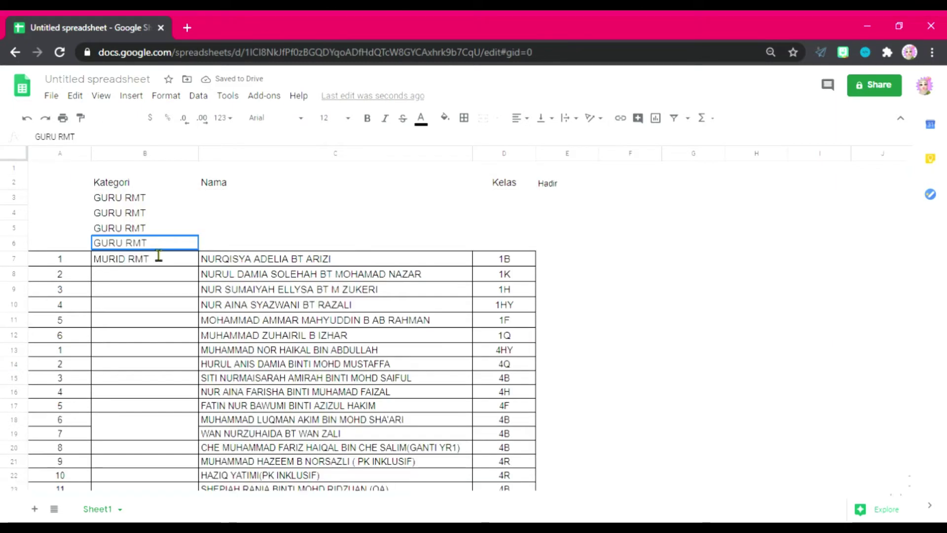
click(164, 260)
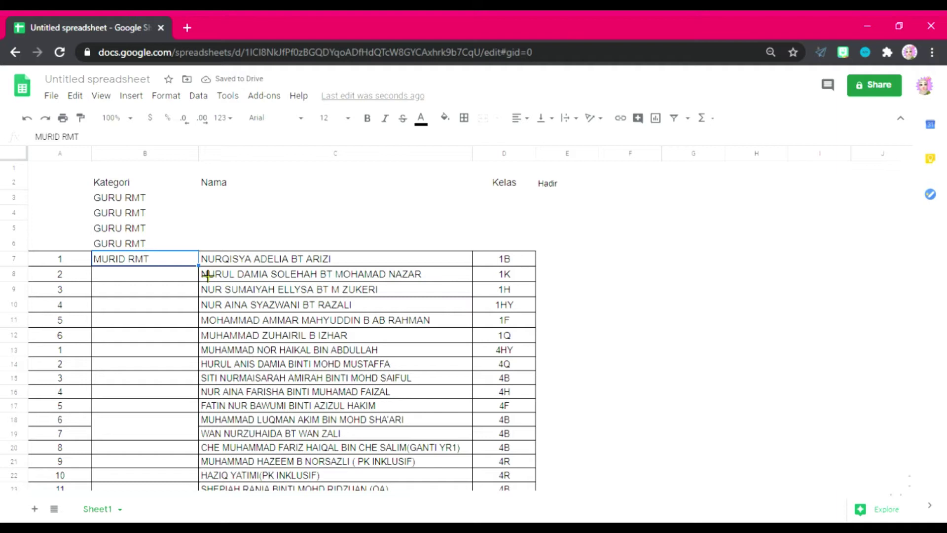
drag(207, 275, 188, 295)
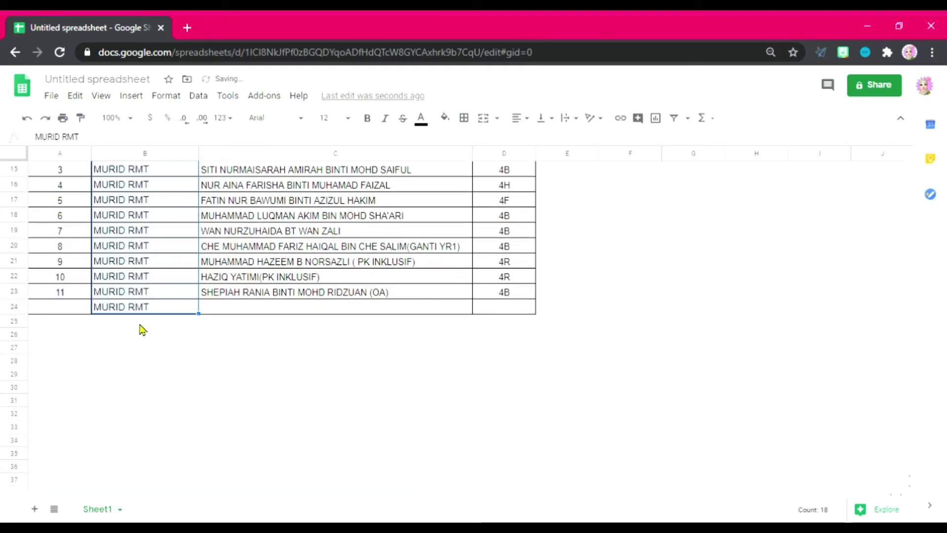
Step: Give the extra last student row the number 12 in A24
click(69, 311)
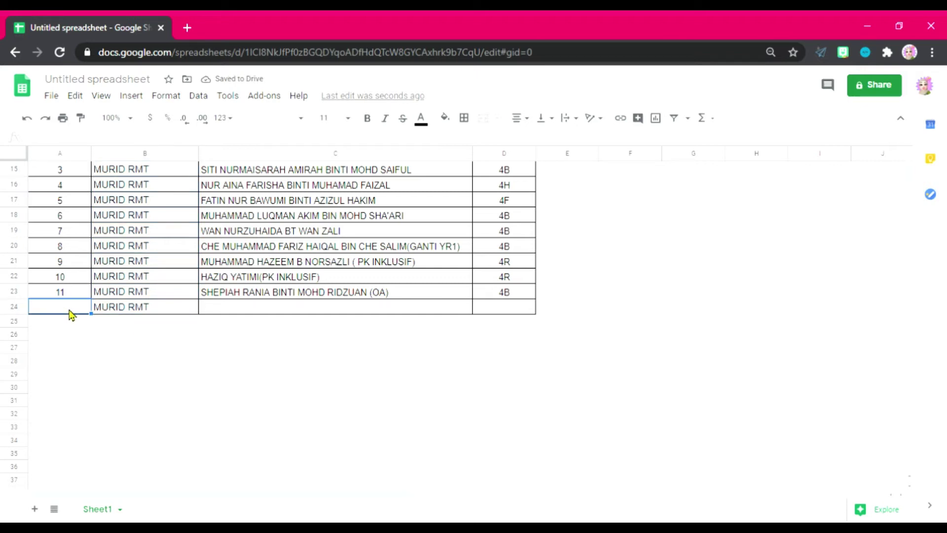
text(12)
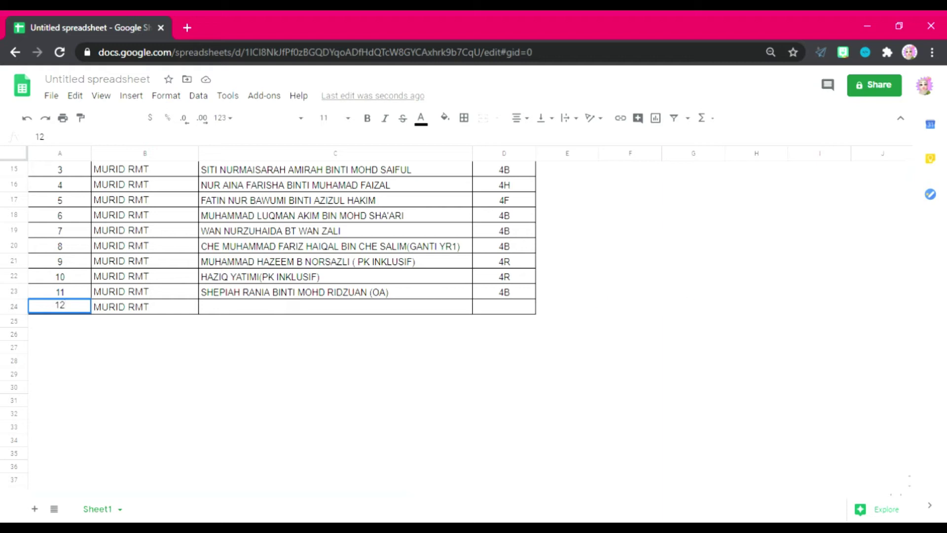
scroll(910, 168, up, 5)
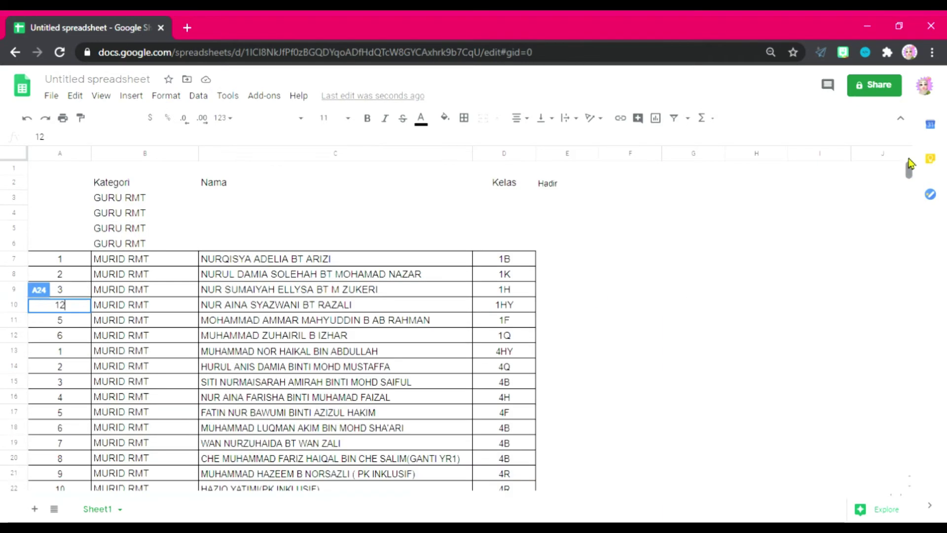
Step: Number the four GURU RMT rows 1, 2, 3 and 4 in cells A3 to A6
click(69, 198)
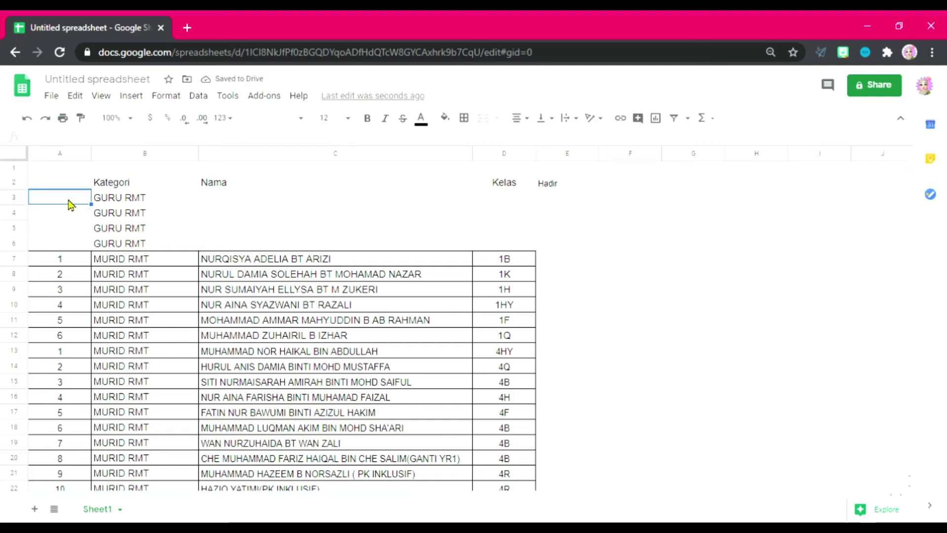
text(1)
key(Return)
key(Return)
text(2)
key(Return)
text(3)
key(Return)
text(4)
key(Return)
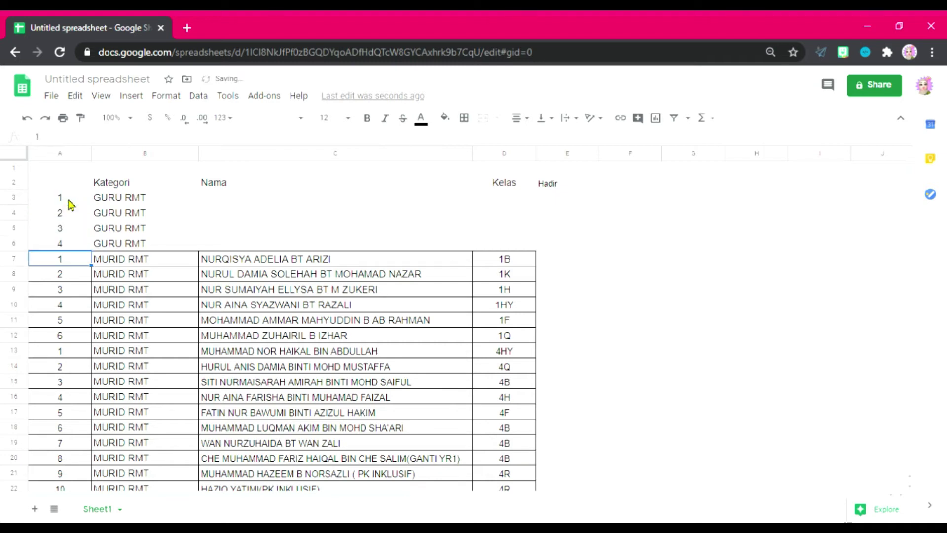
click(253, 205)
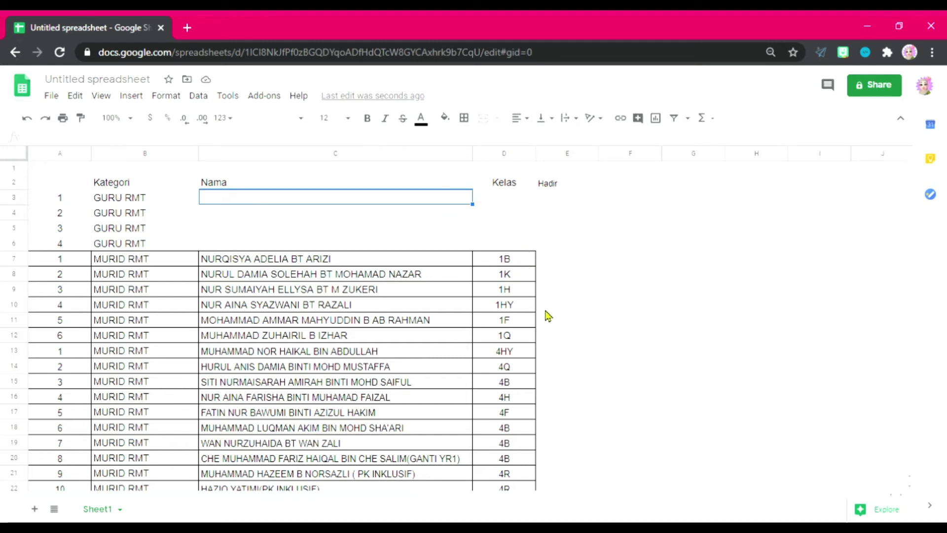
Step: Type each teacher's name into the Nama cells C3 to C6
scroll(911, 170, down, 4)
scroll(910, 170, up, 4)
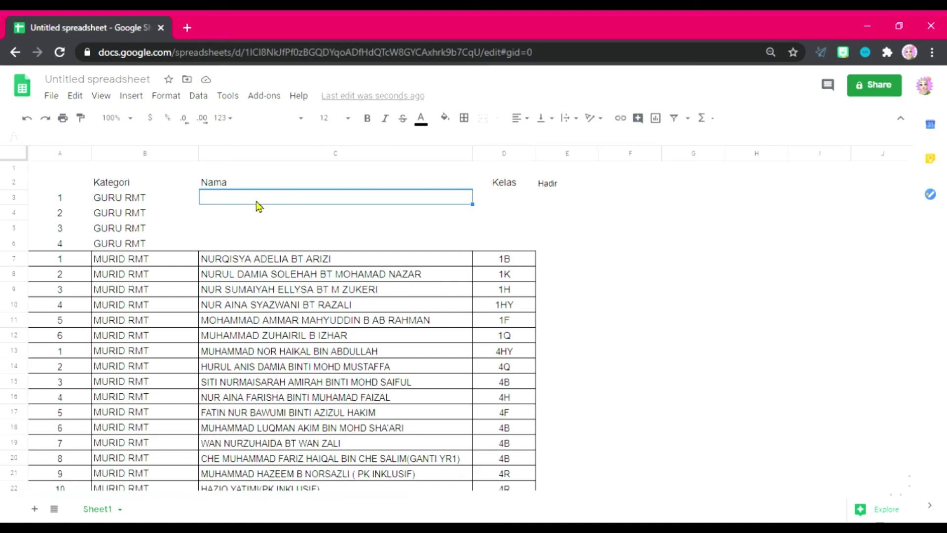
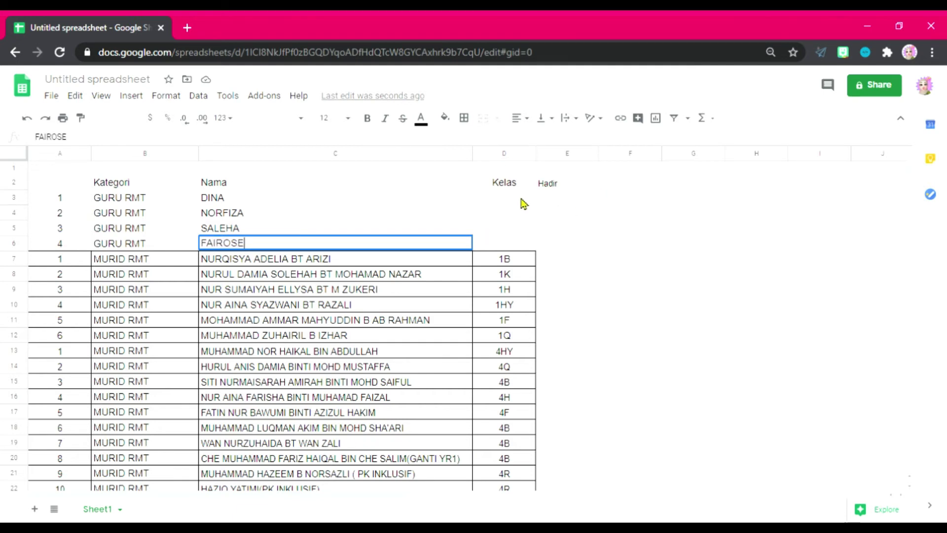
Step: Enter PAGI in the Kelas cells D3, D4, D5 and D6 for the four teachers
click(523, 202)
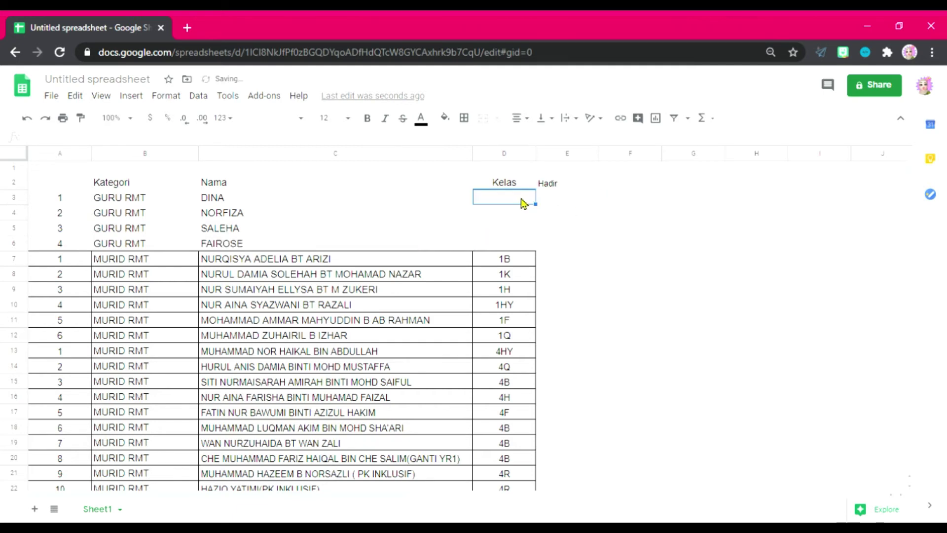
text(PAGI)
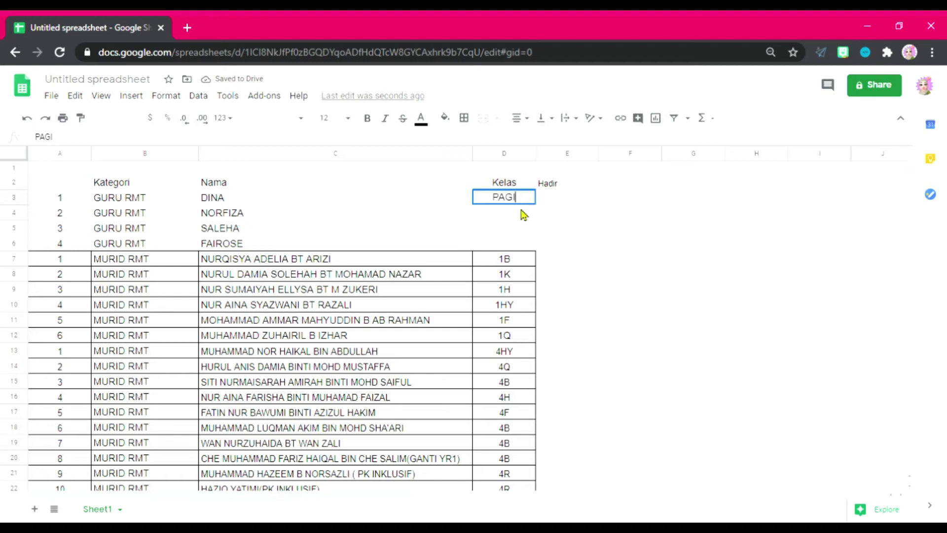
click(524, 214)
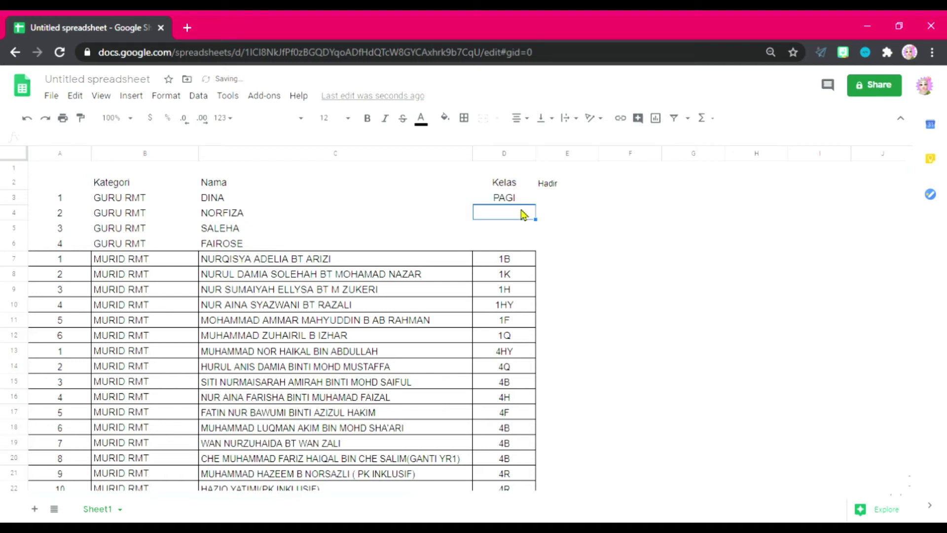
text(PAGI)
click(523, 230)
text(PA)
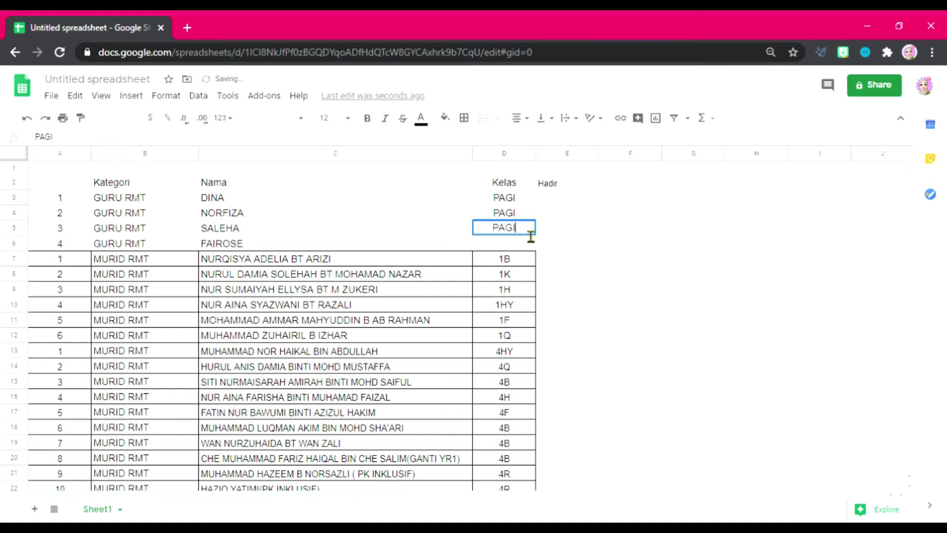
click(521, 247)
text(PAGI)
click(547, 273)
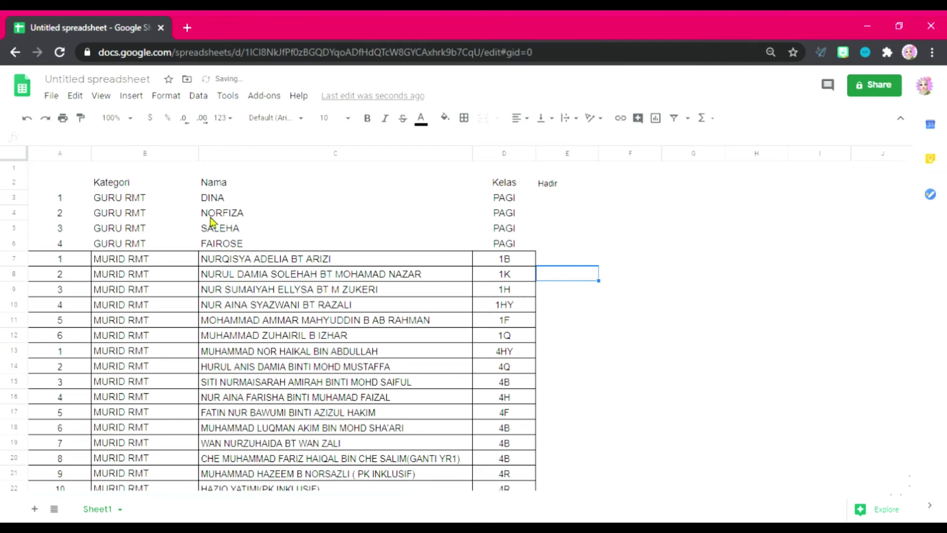
Step: Apply All borders to the heading and teacher rows, range A2 to D6
click(60, 187)
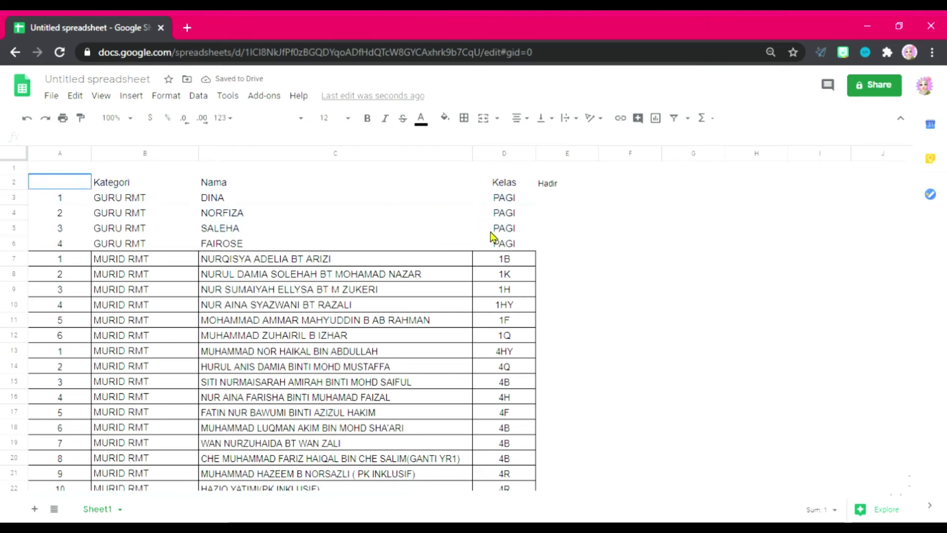
shift+click(505, 337)
click(463, 117)
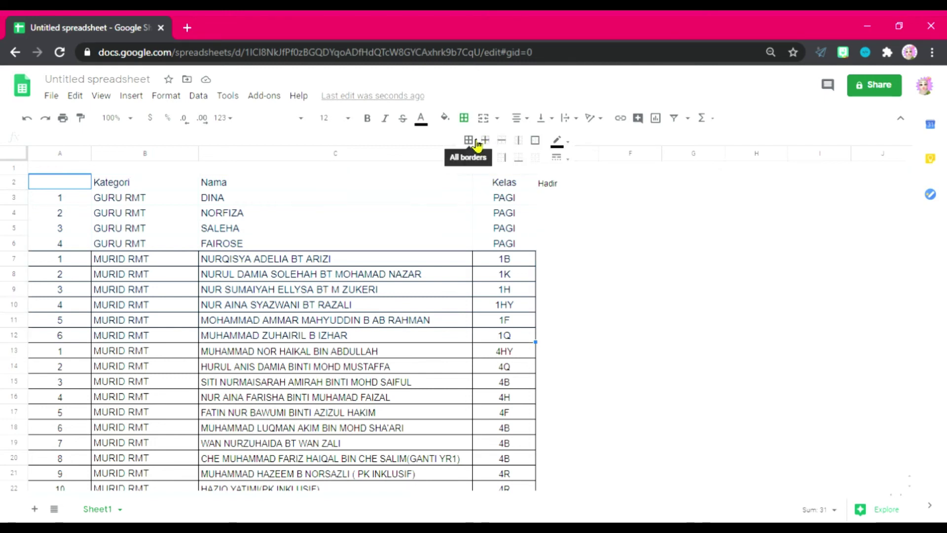
click(469, 140)
click(618, 272)
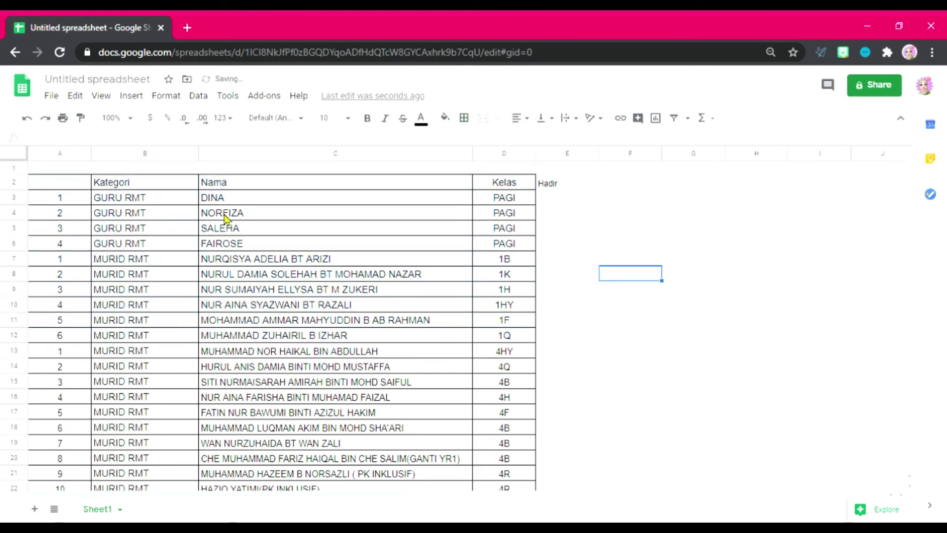
Step: Start retitling the spreadsheet with the draft name 'list nama murid rmtyr1&4'
click(101, 80)
text(IIST)
key(BackSpace)
key(BackSpace)
key(BackSpace)
key(BackSpace)
text(list nama )
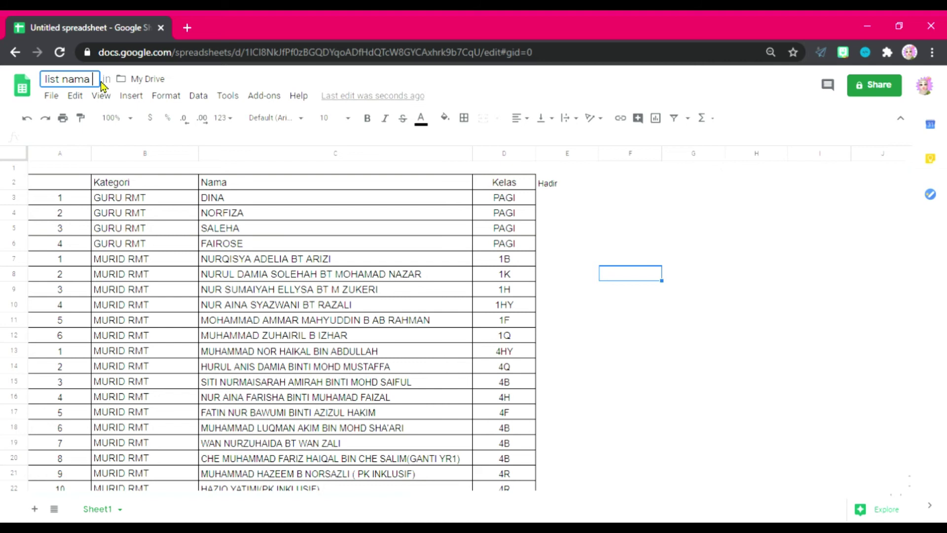
text(murid )
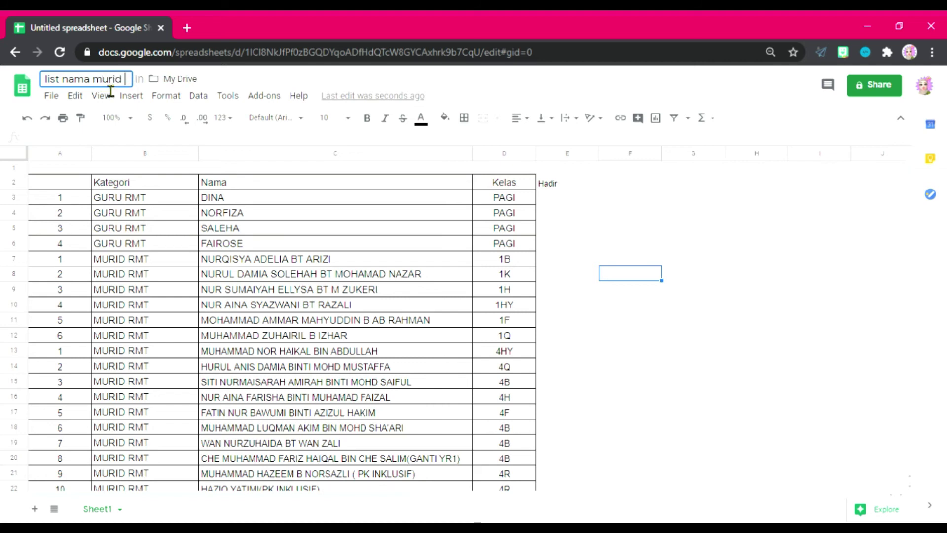
text(rmt)
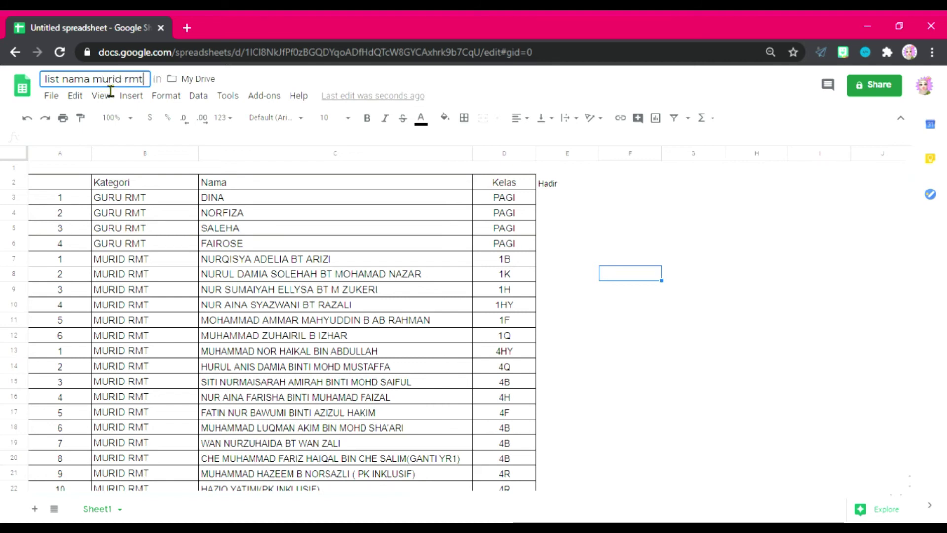
text(yr)
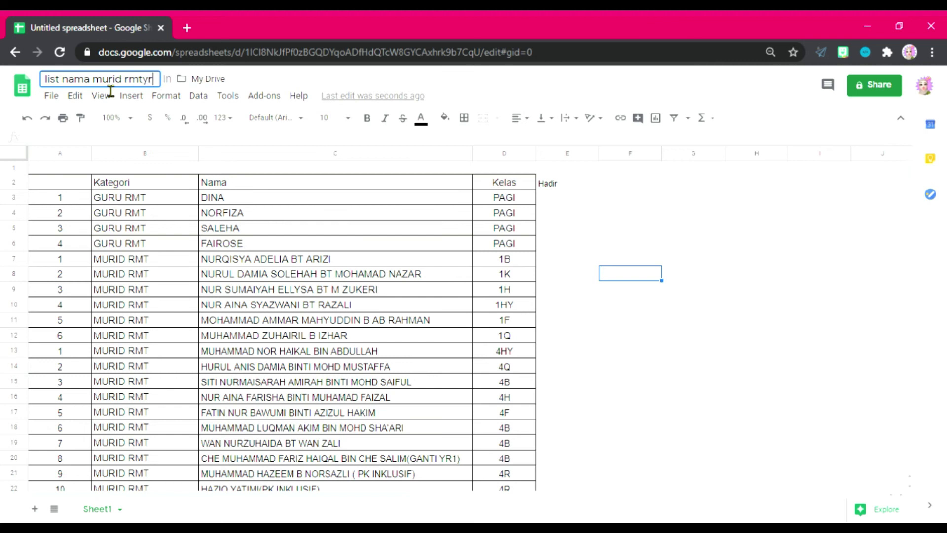
text(17)
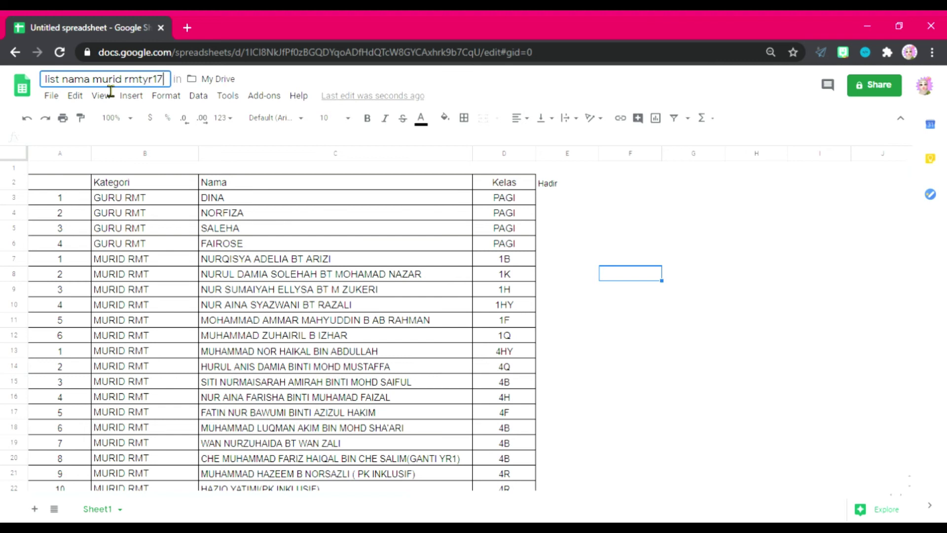
key(BackSpace)
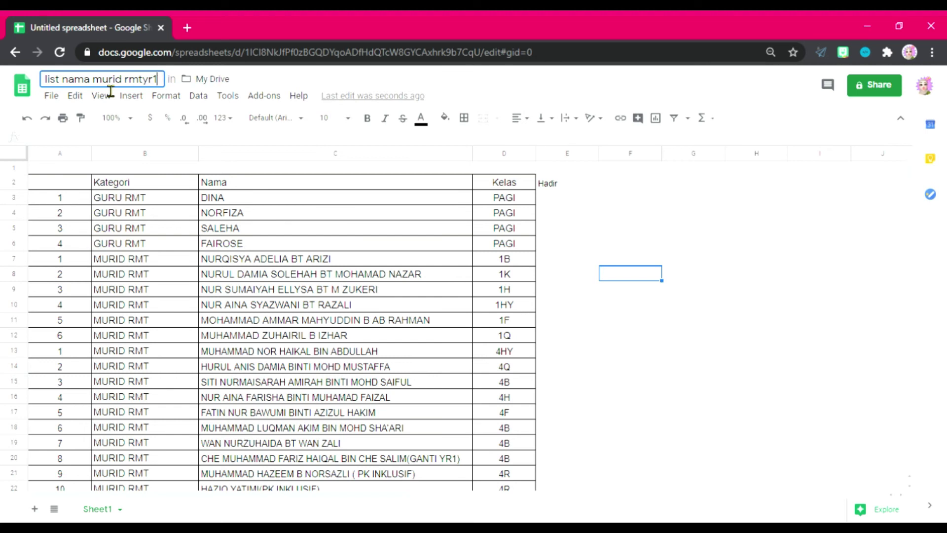
key(BackSpace)
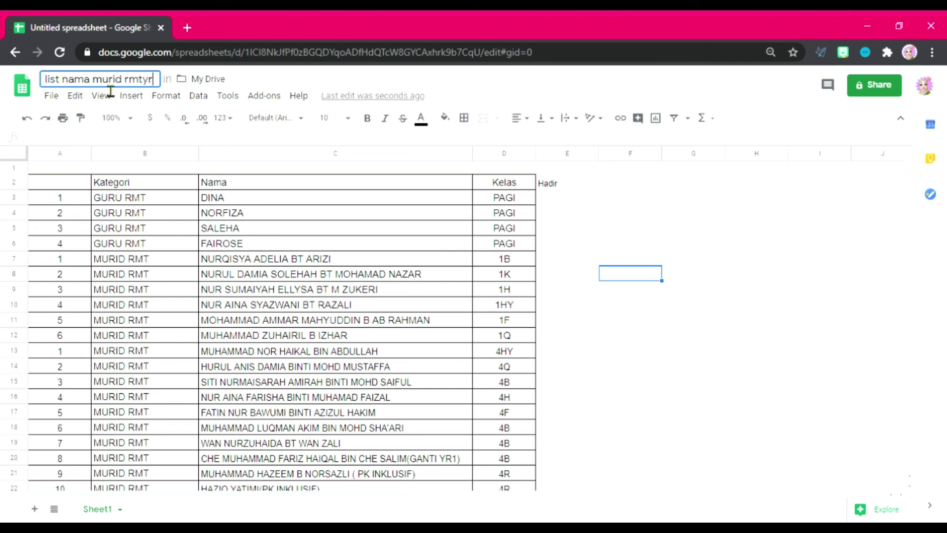
text(1&)
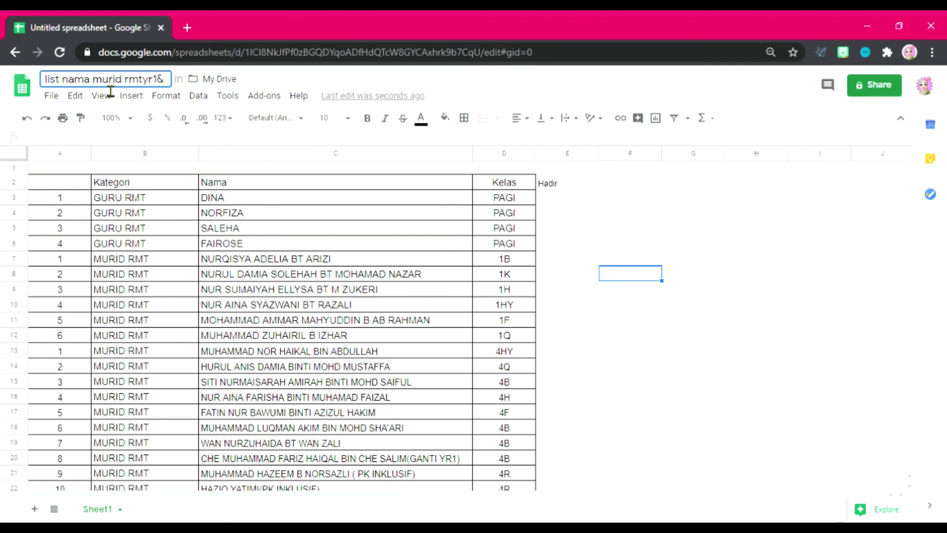
text(4)
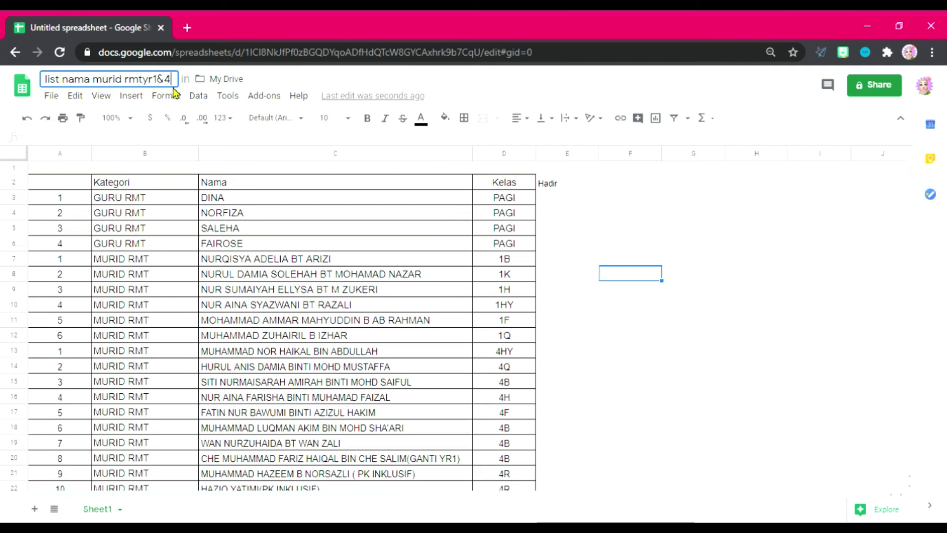
Step: Correct the title to 'List nama murid RMT Thn 1 dan 4' and confirm it
key(shift+Left)
key(shift+Left)
key(shift+Left)
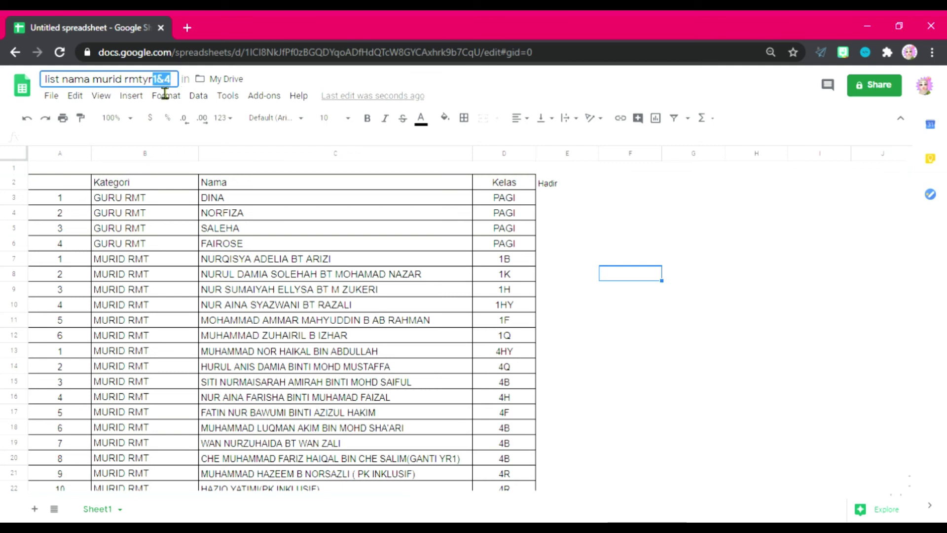
key(BackSpace)
key(BackSpace)
key(BackSpace)
key(BackSpace)
key(BackSpace)
key(BackSpace)
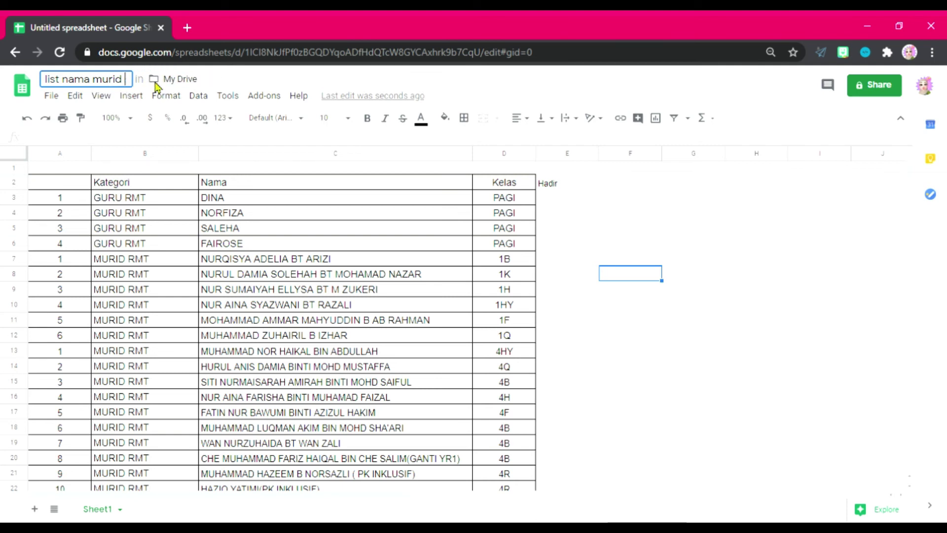
text(RMT )
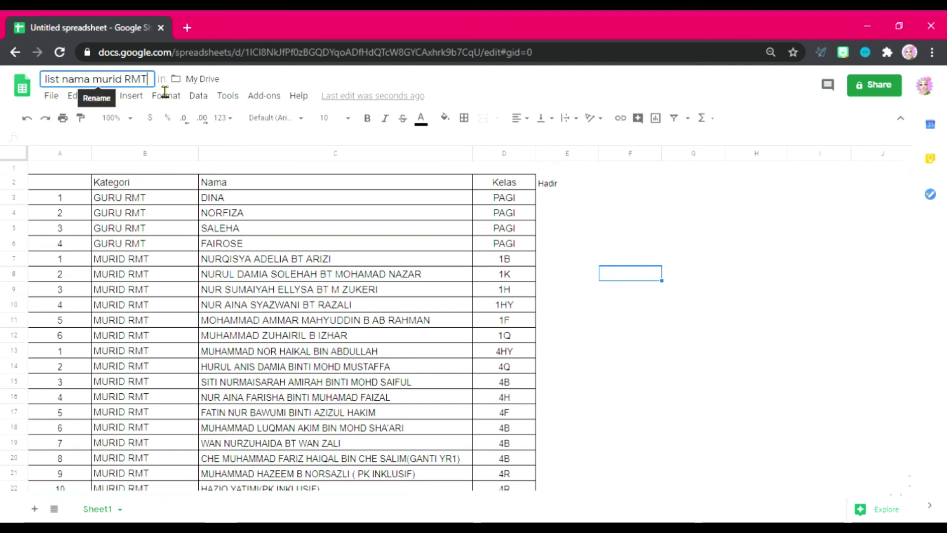
text(thn1)
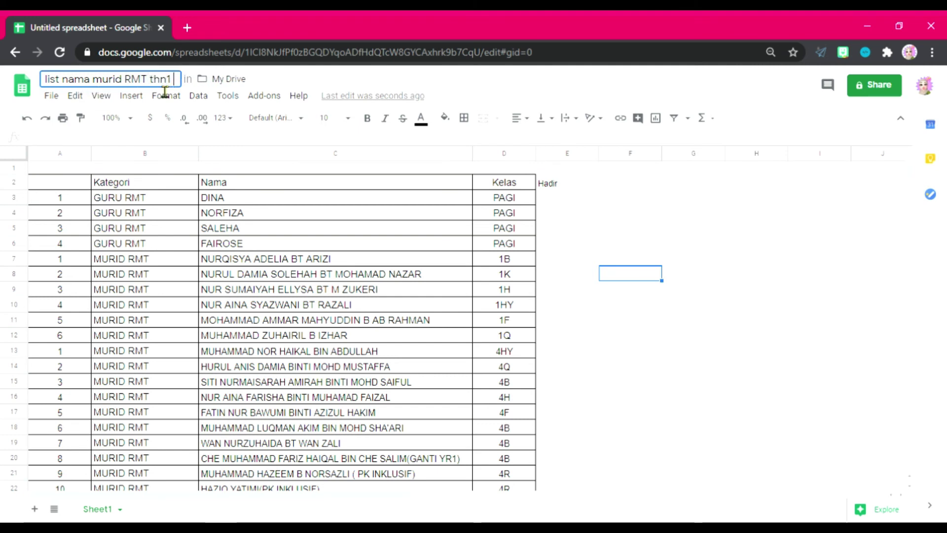
key(BackSpace)
key(BackSpace)
key(BackSpace)
key(BackSpace)
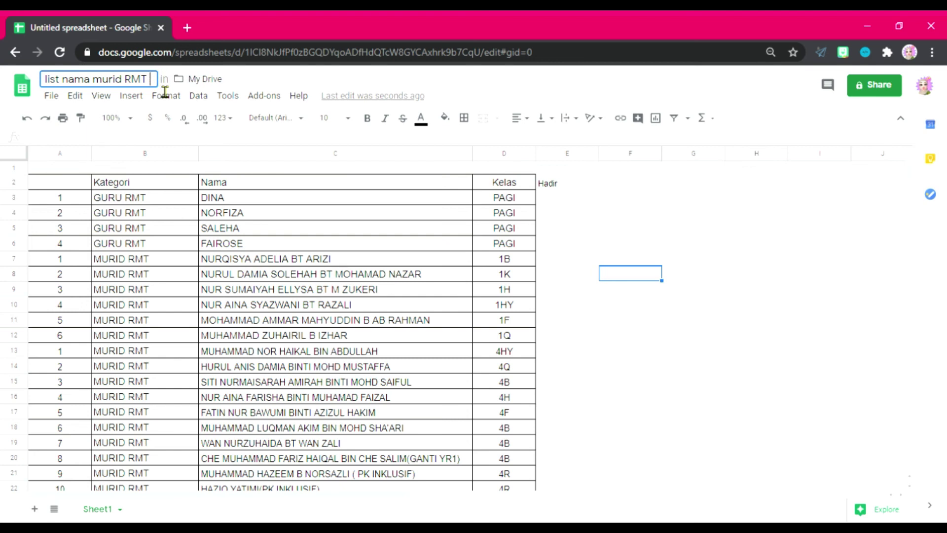
text(t)
key(BackSpace)
text(Th)
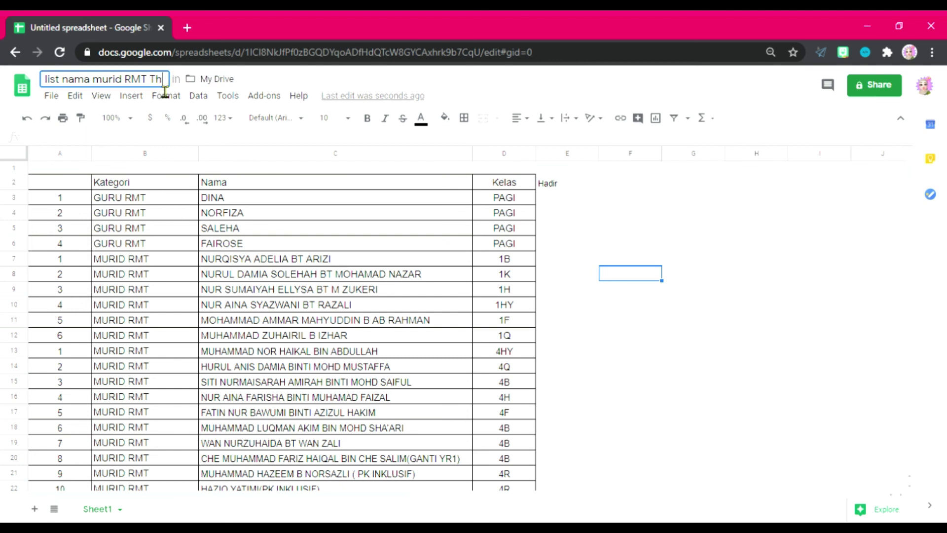
key(BackSpace)
text(n 1 d)
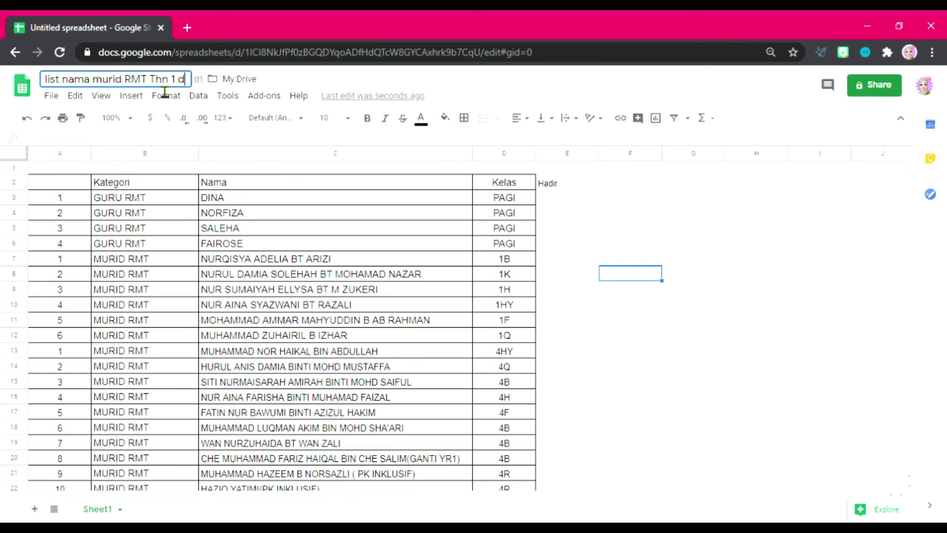
text(an 4)
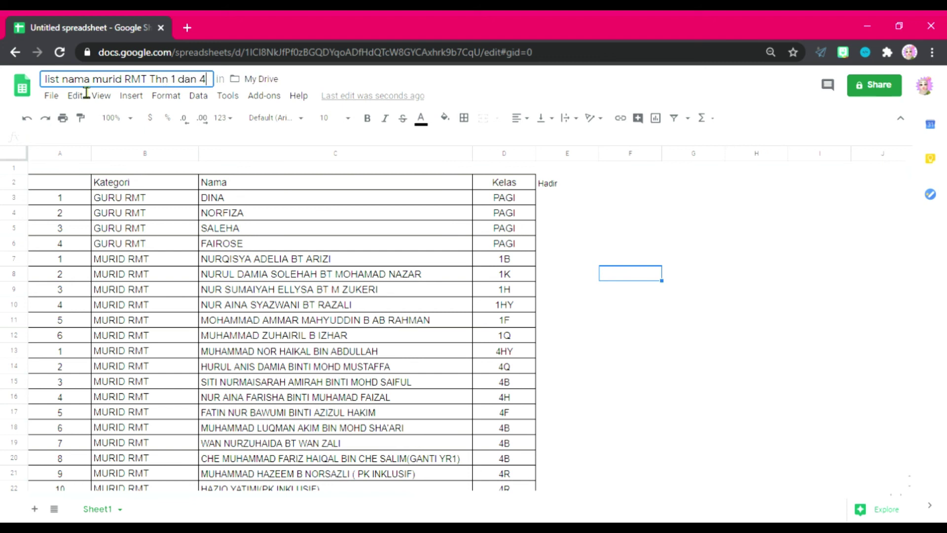
click(51, 80)
key(BackSpace)
key(BackSpace)
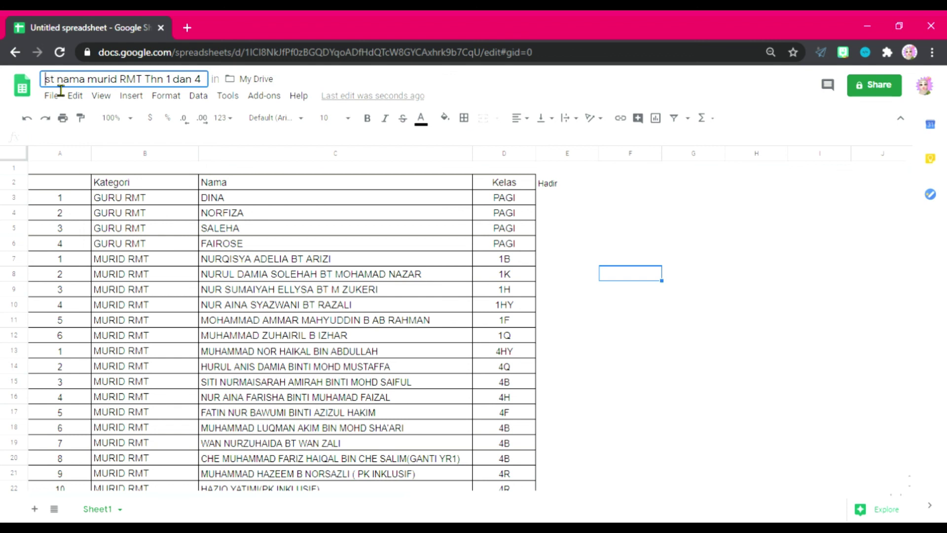
text(Li)
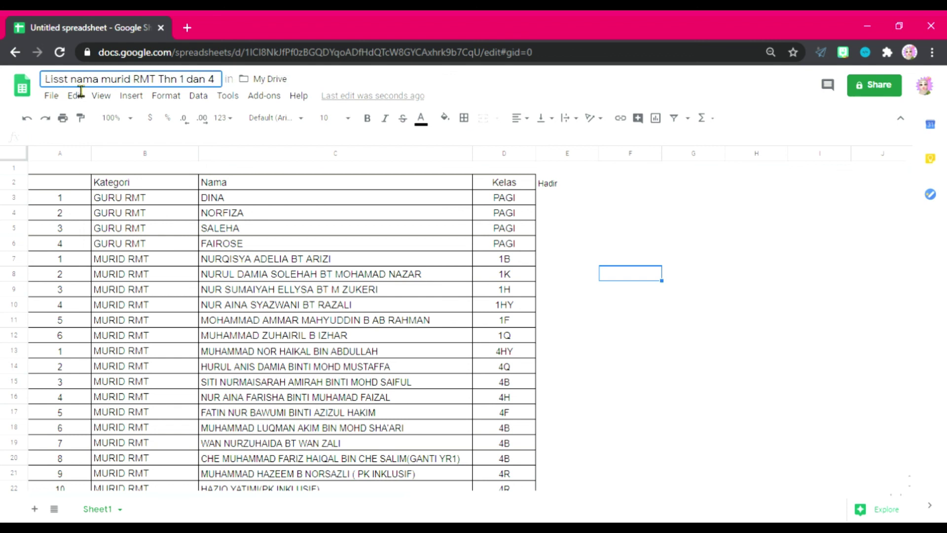
key(Return)
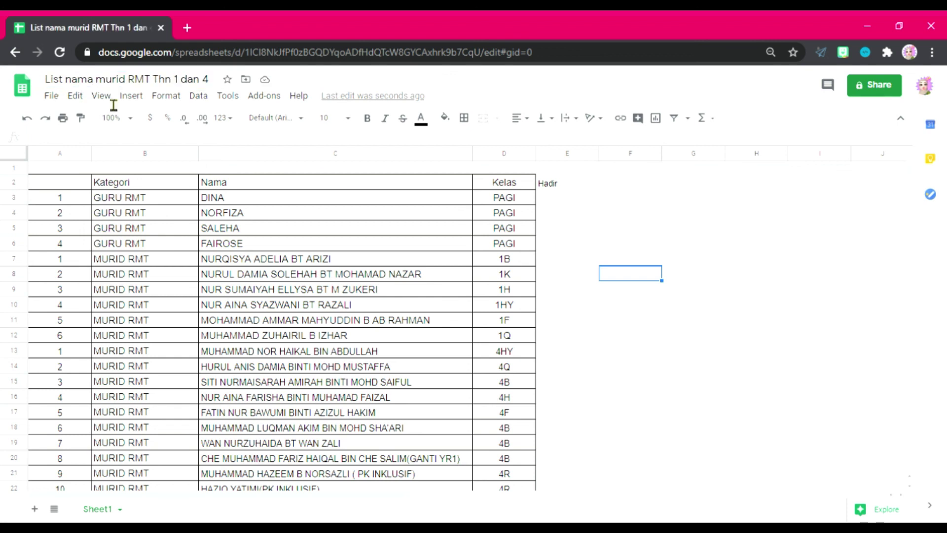